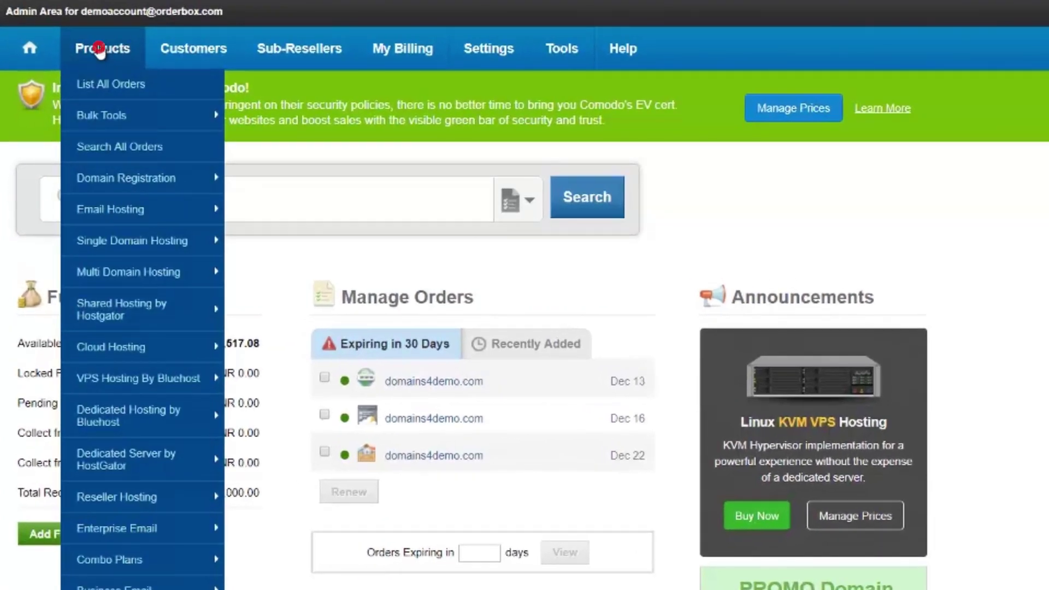
From List All Orders, open the domains4demo.com Enterprise Email order and jump to its service details
left_click(116, 100)
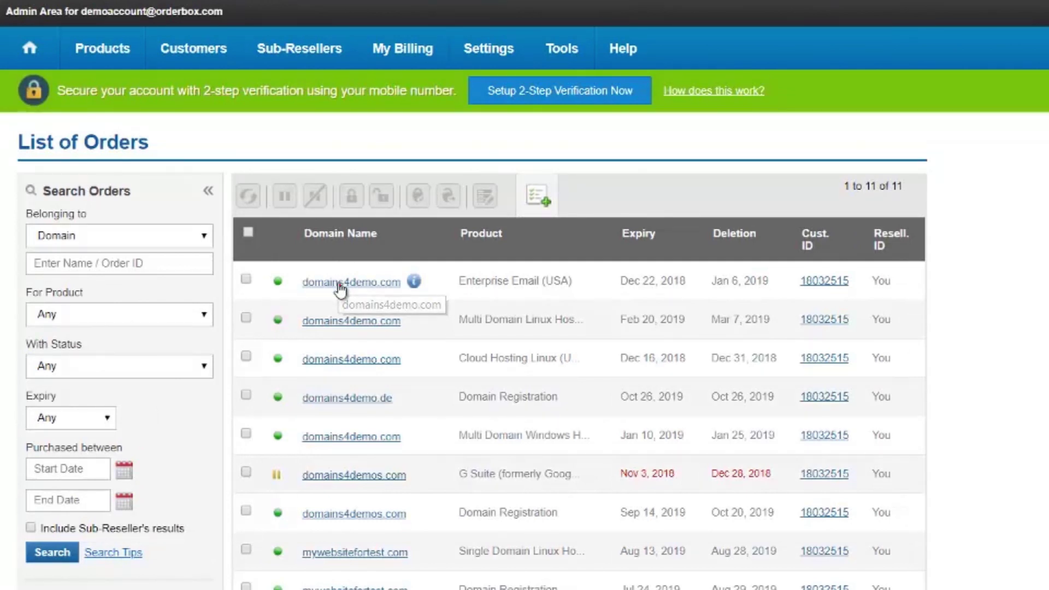
left_click(339, 282)
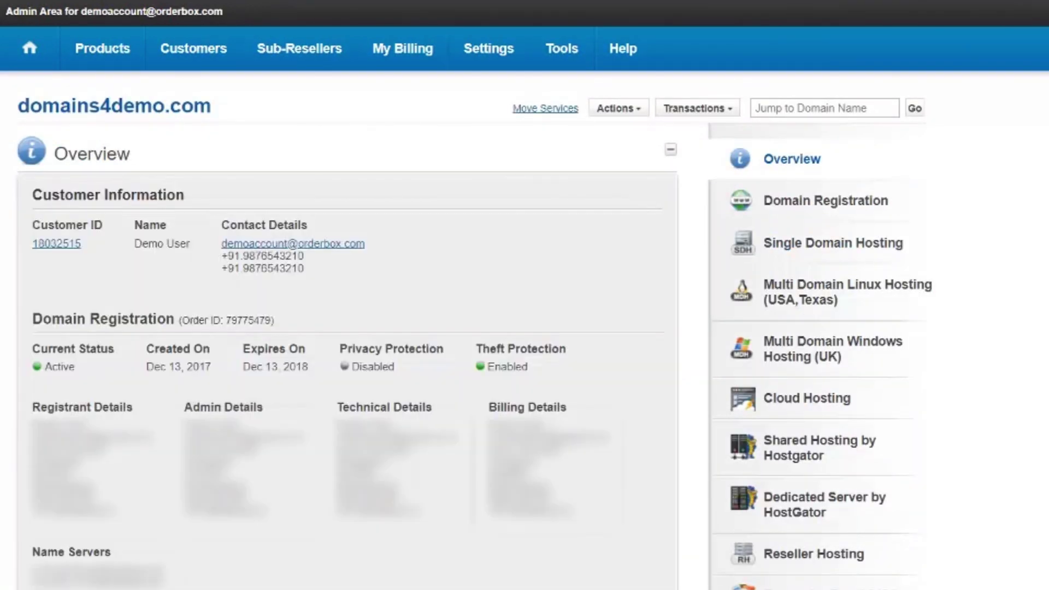
left_click(848, 293)
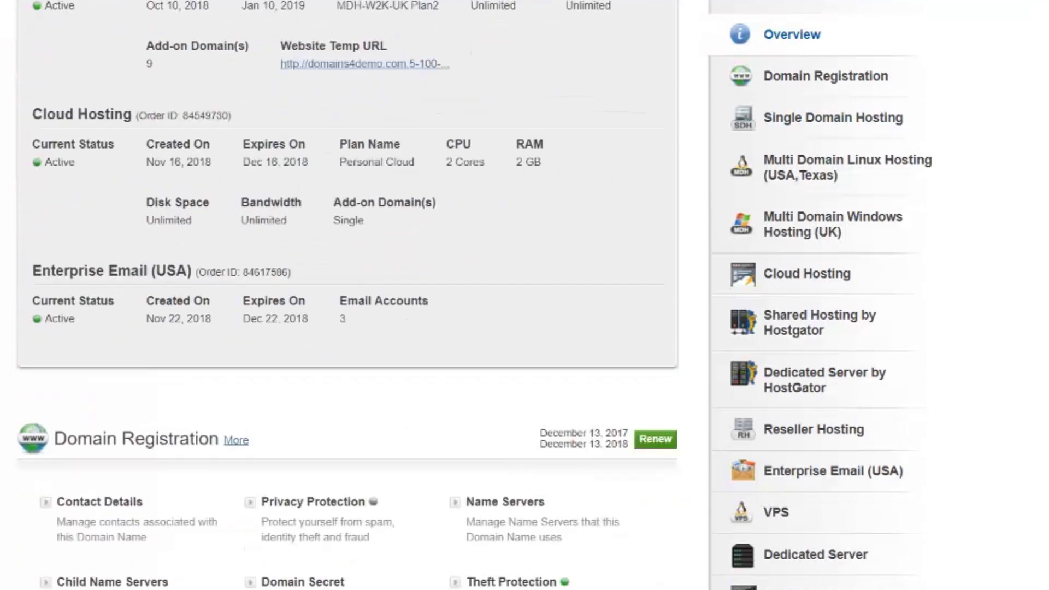
scroll(345, 295, "down", 3)
scroll(345, 296, "down", 3)
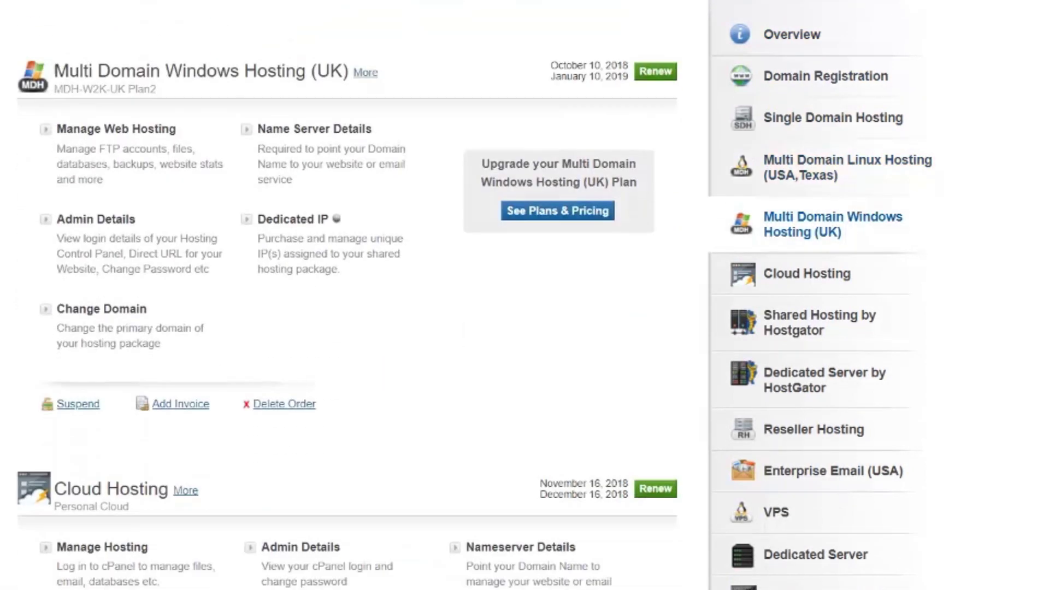
scroll(344, 295, "down", 5)
scroll(344, 295, "down", 2)
scroll(705, 434, "down", 3)
scroll(705, 433, "down", 3)
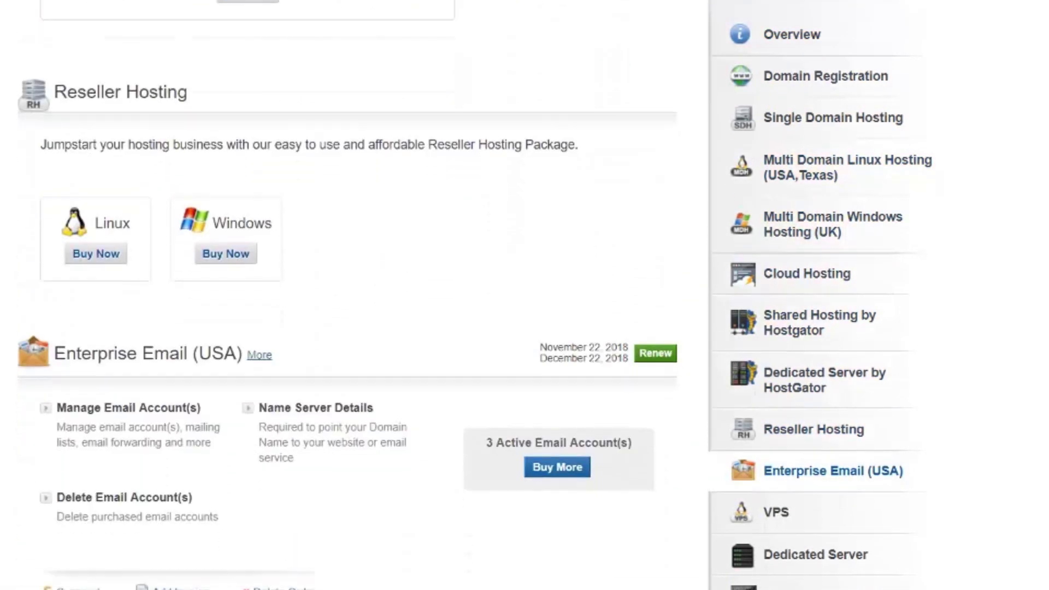
scroll(705, 434, "down", 1)
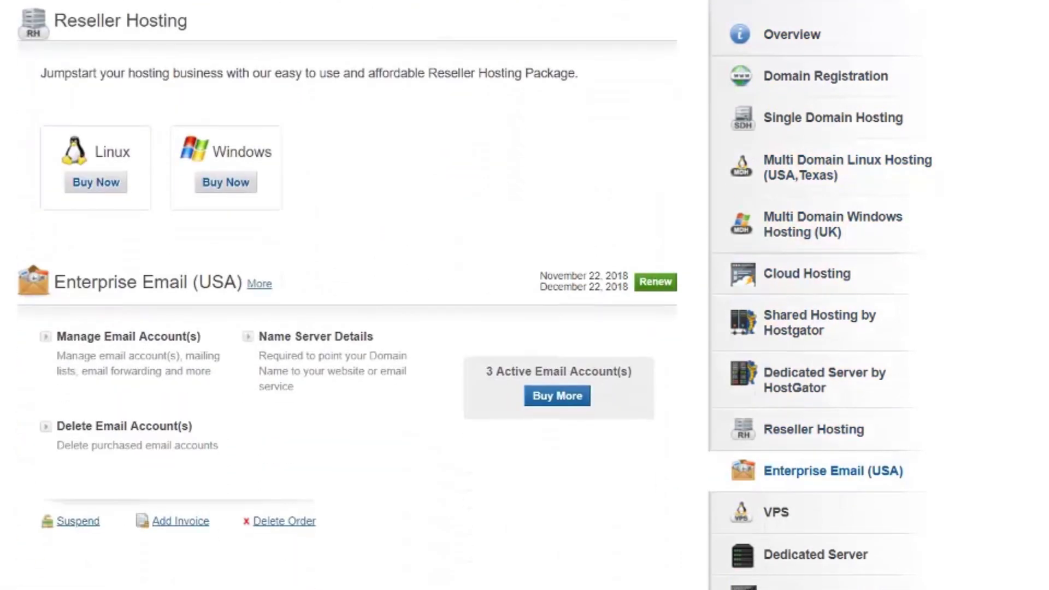
Start a new user under Manage Email Accounts and enter names, display name, username and alternate email
left_click(128, 337)
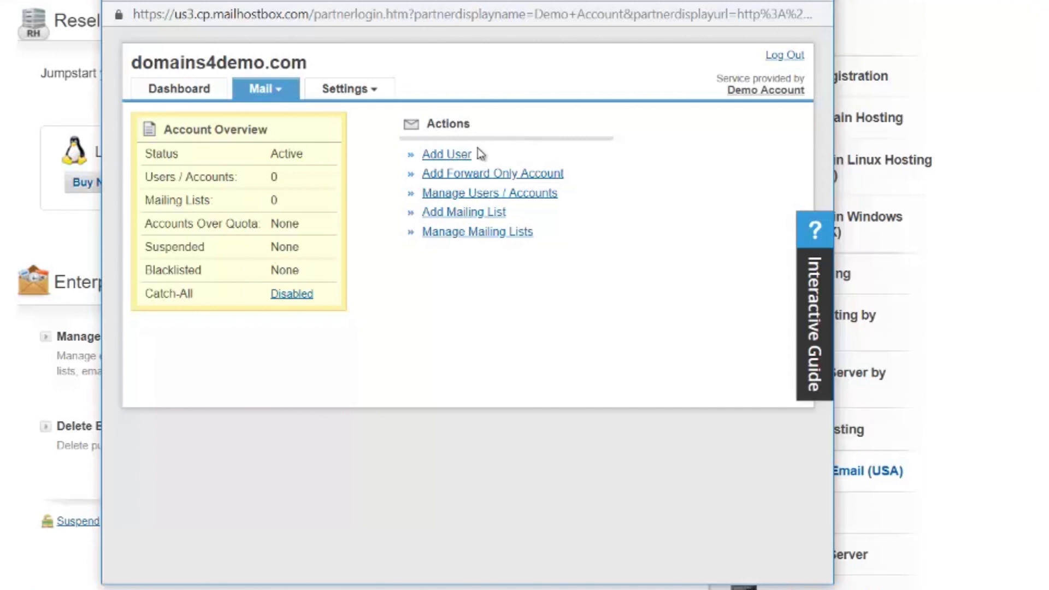
left_click(450, 159)
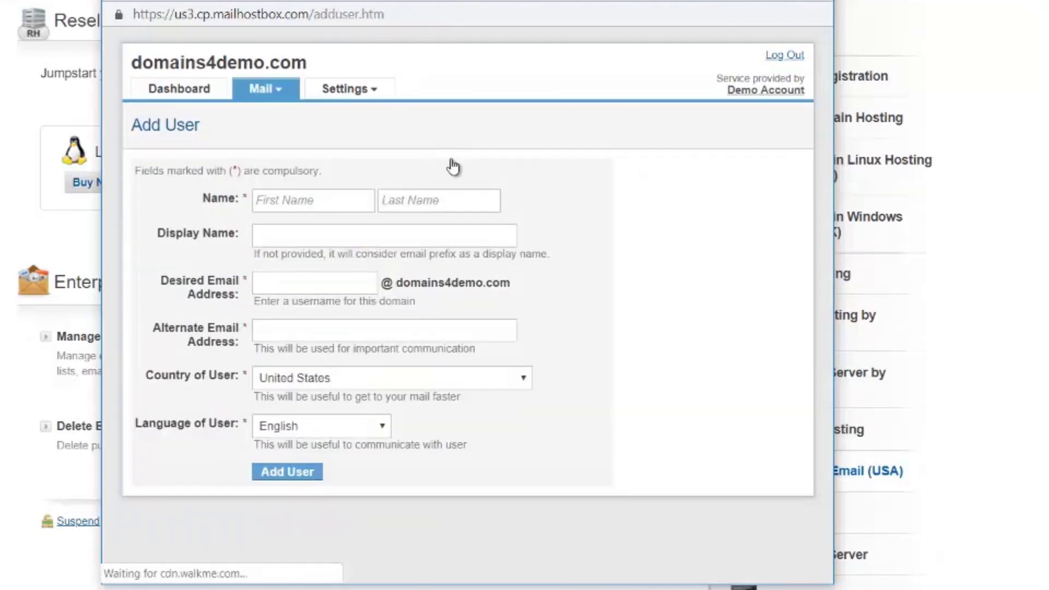
left_click(326, 200)
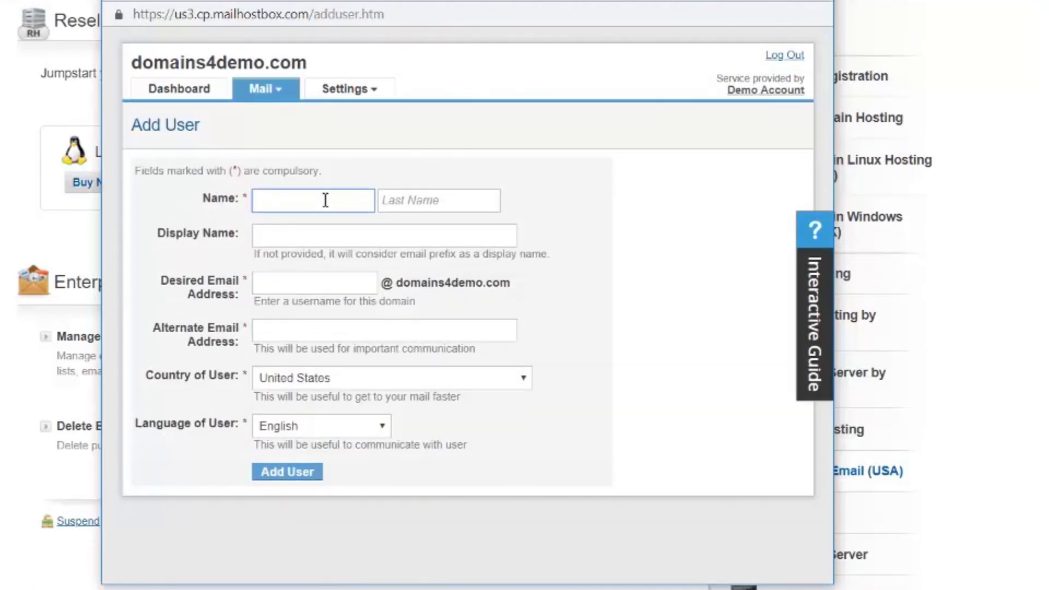
type("test")
key("Tab")
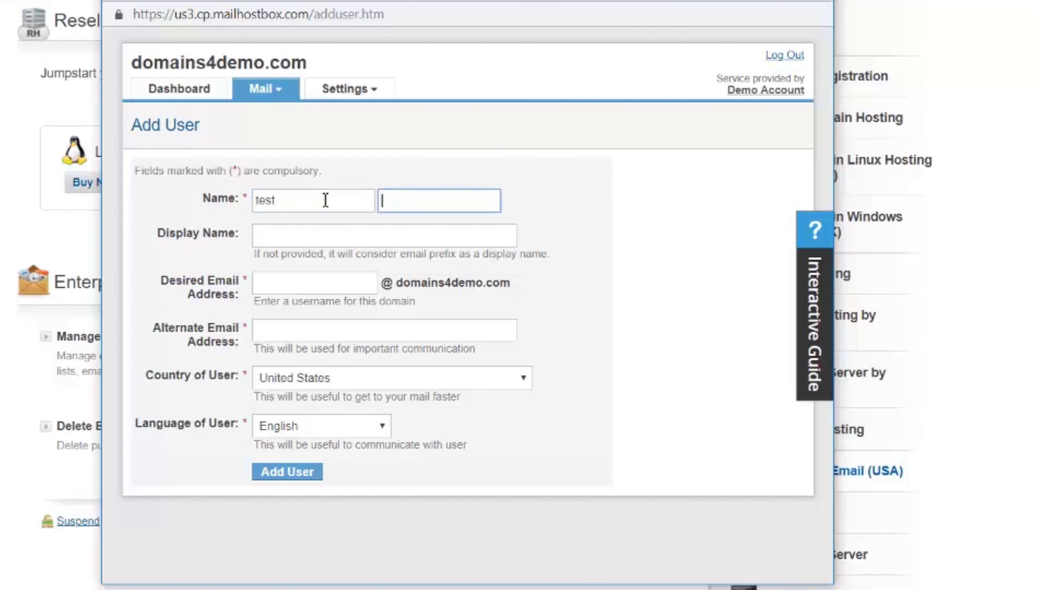
type("test")
key("Tab")
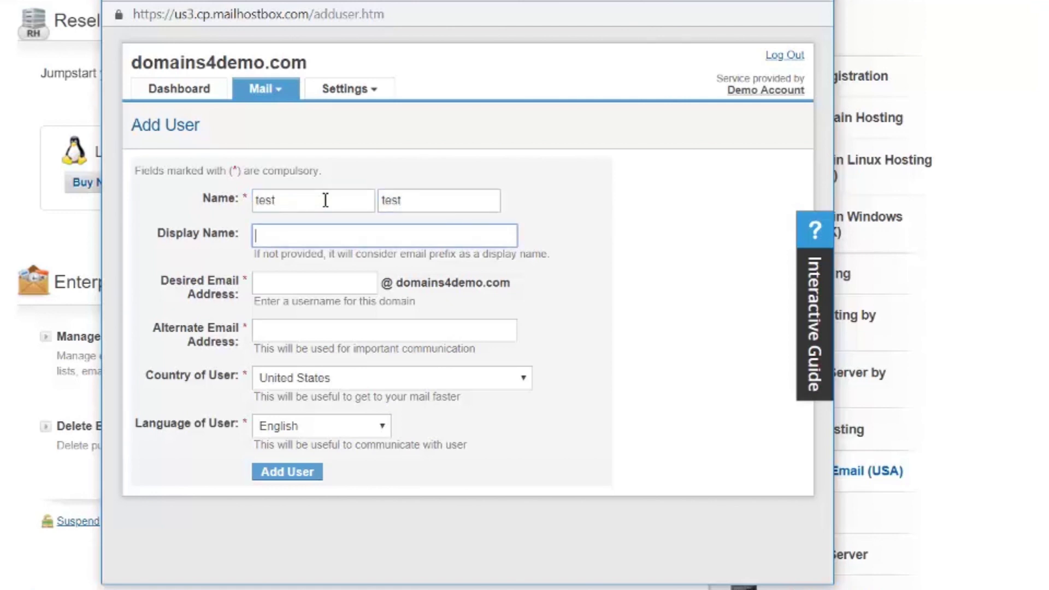
type("test")
key("Tab")
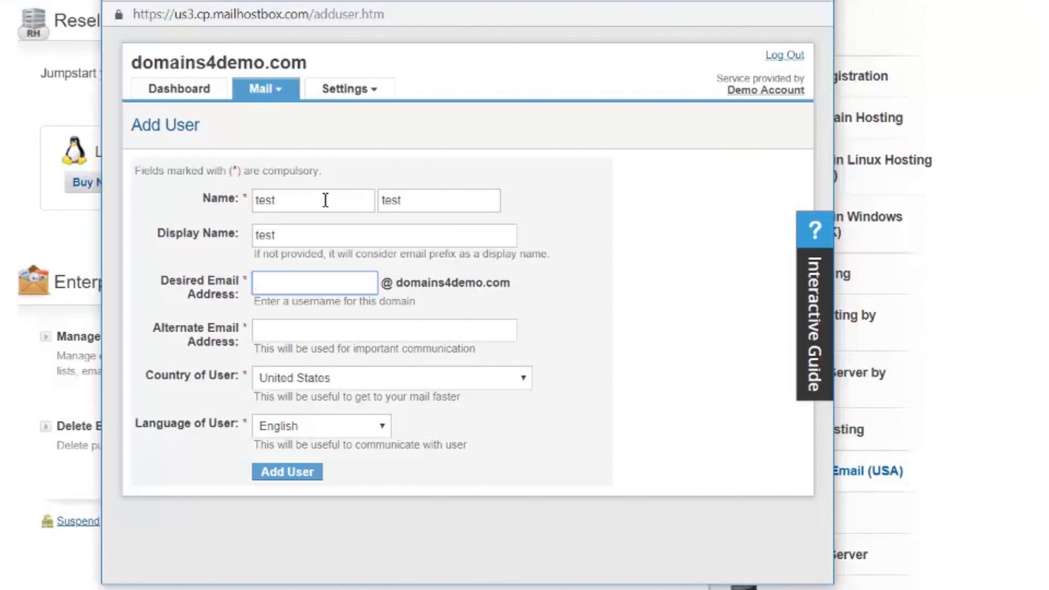
type("test1")
key("Tab")
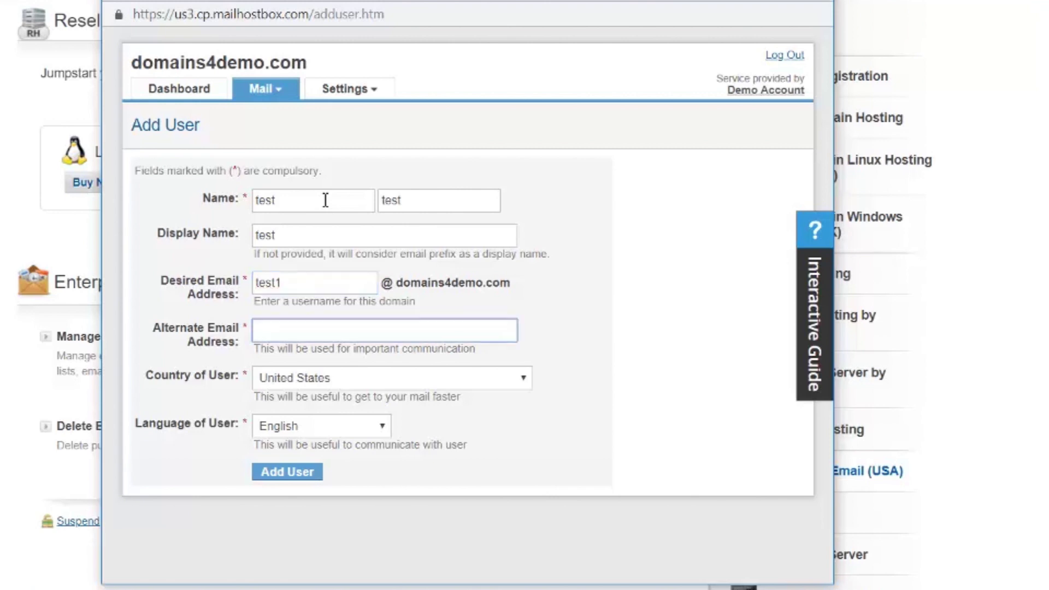
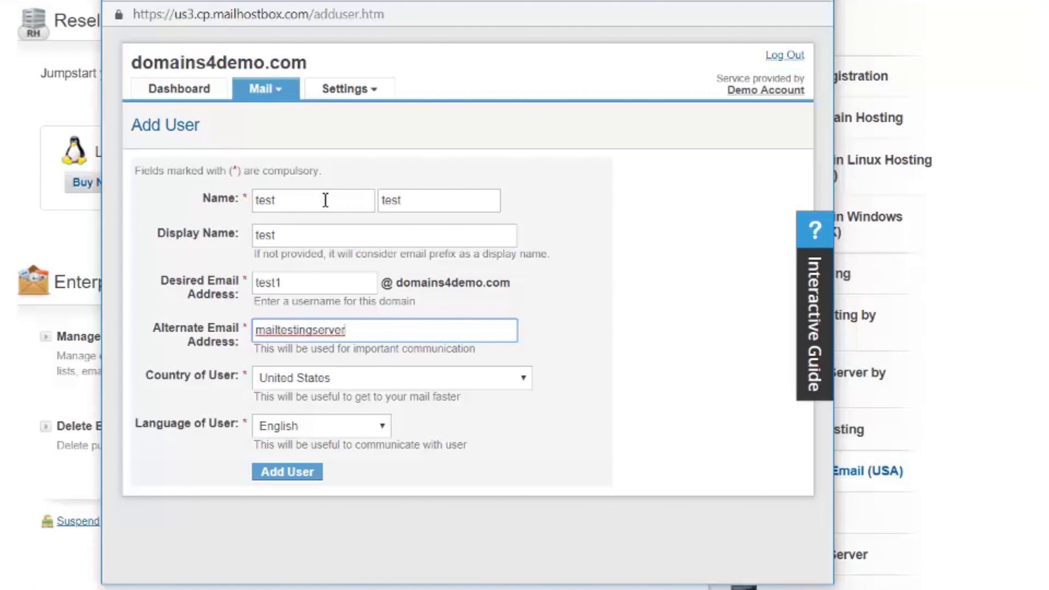
Create the new mailbox user and bring up link options on its Webmail URL
left_click(290, 475)
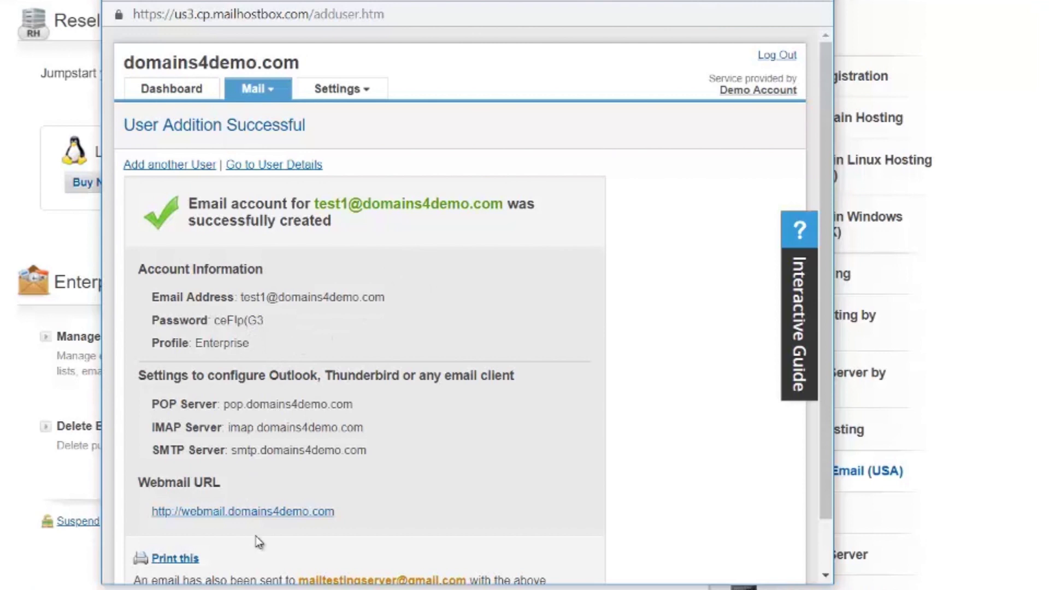
right_click(296, 511)
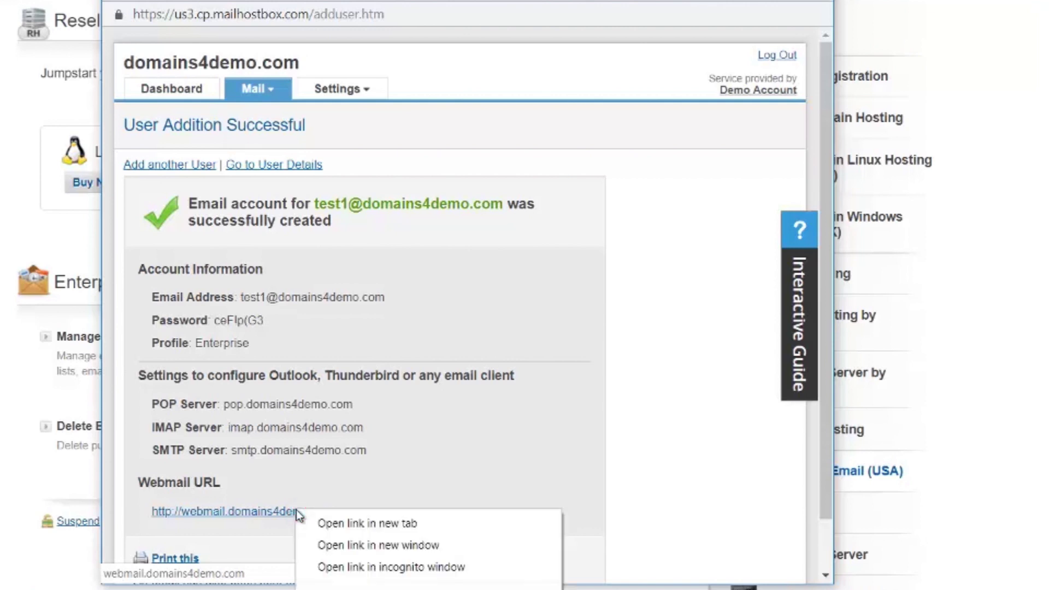
Open the webmail login page and copy the new account's generated password
left_click(342, 528)
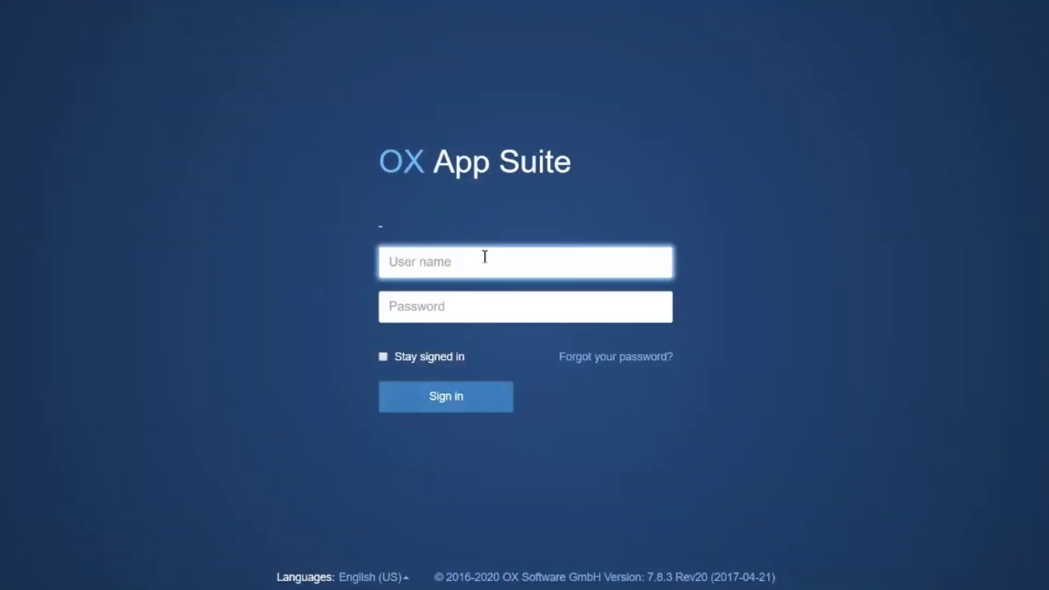
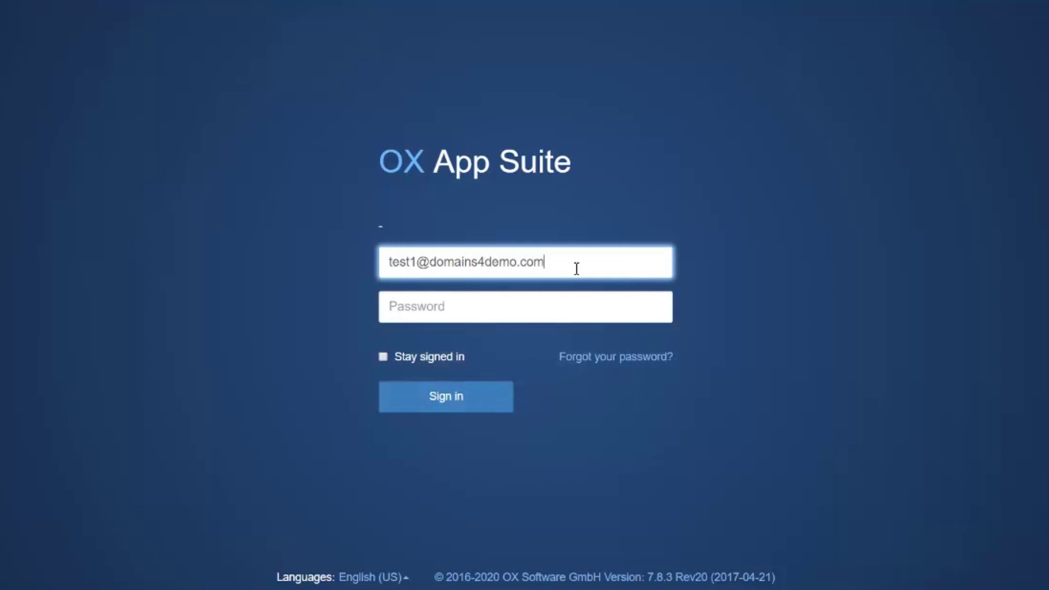
left_click(769, 236)
key("alt+Tab")
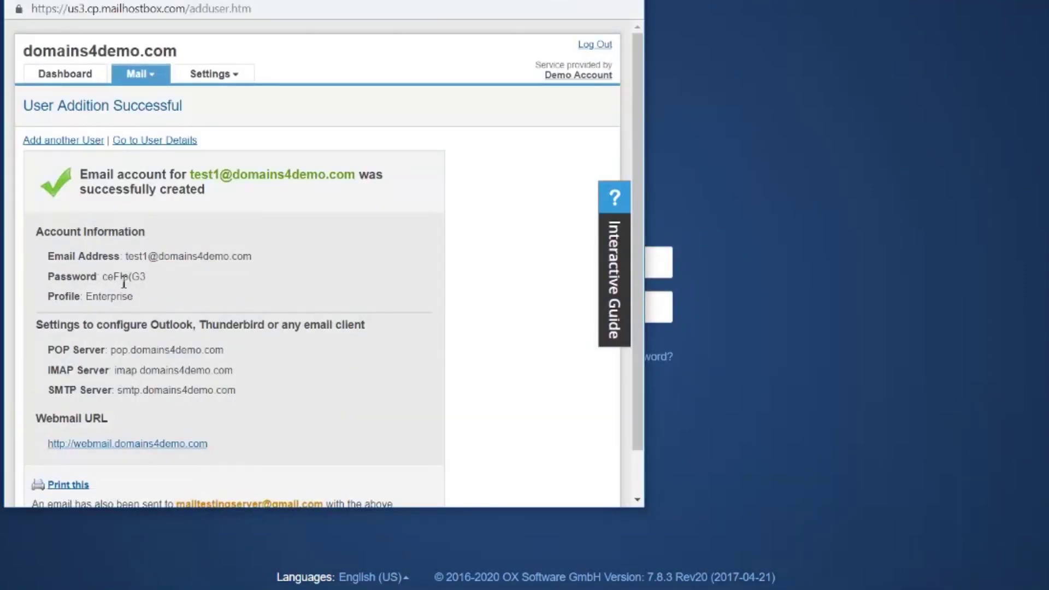
triple_click(117, 277)
left_click(115, 279)
left_click_drag(102, 279, 143, 282)
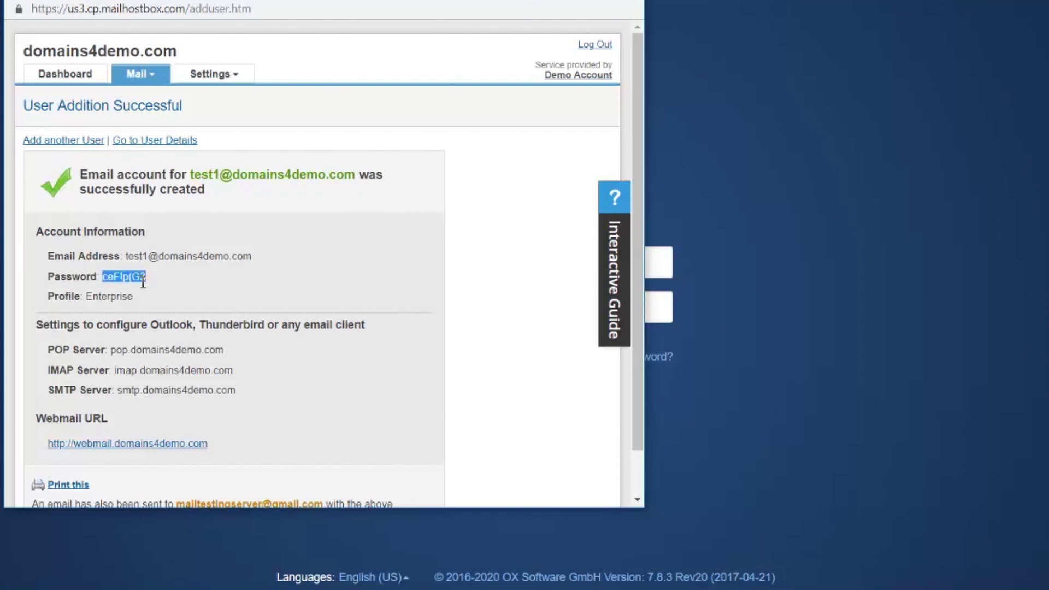
right_click(134, 279)
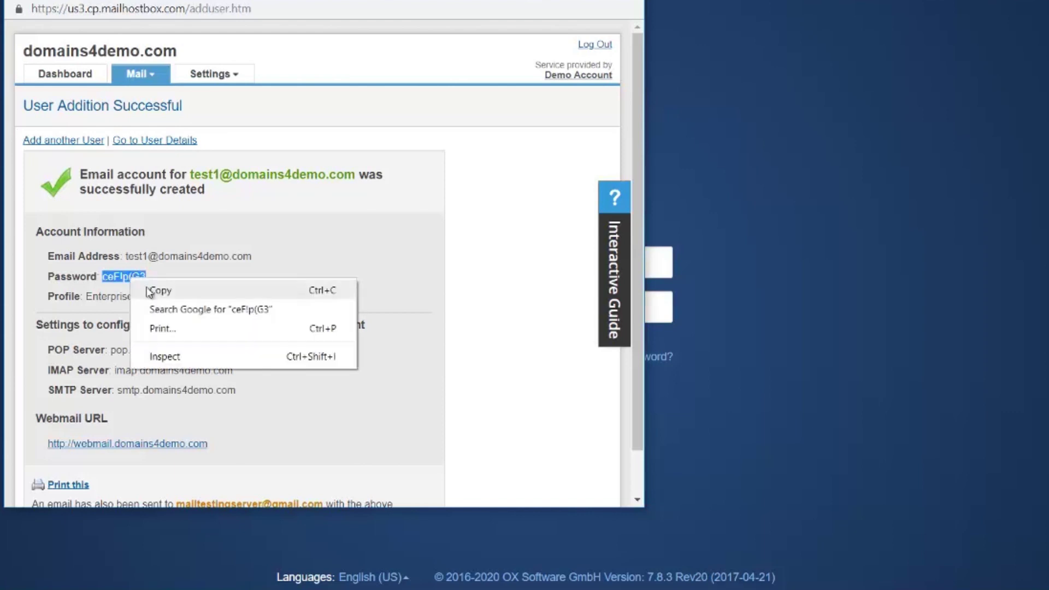
left_click(152, 291)
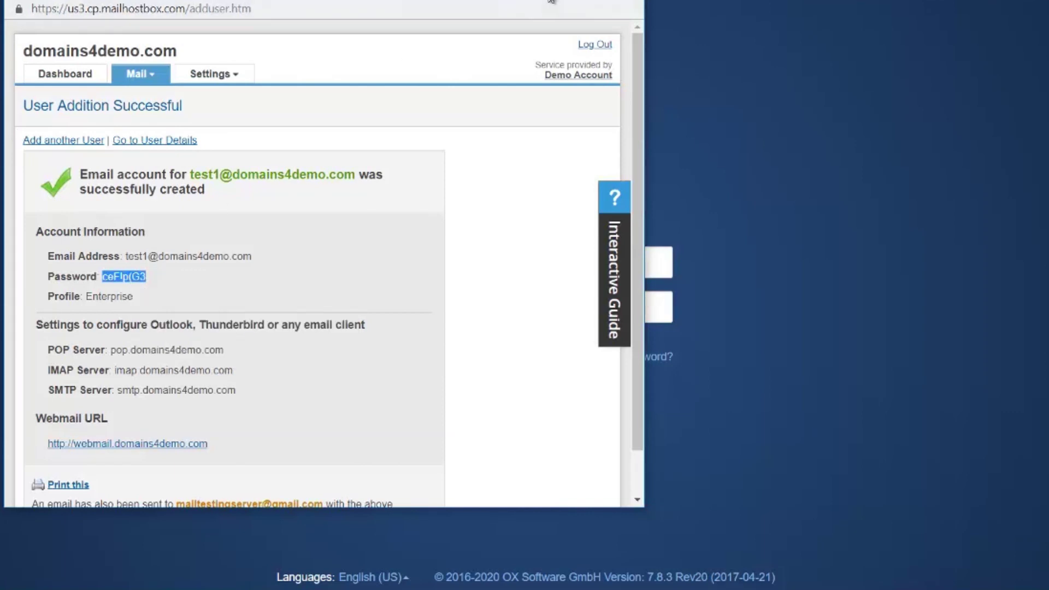
Close the account details, paste the password into OX login and sign in
key("ctrl+w")
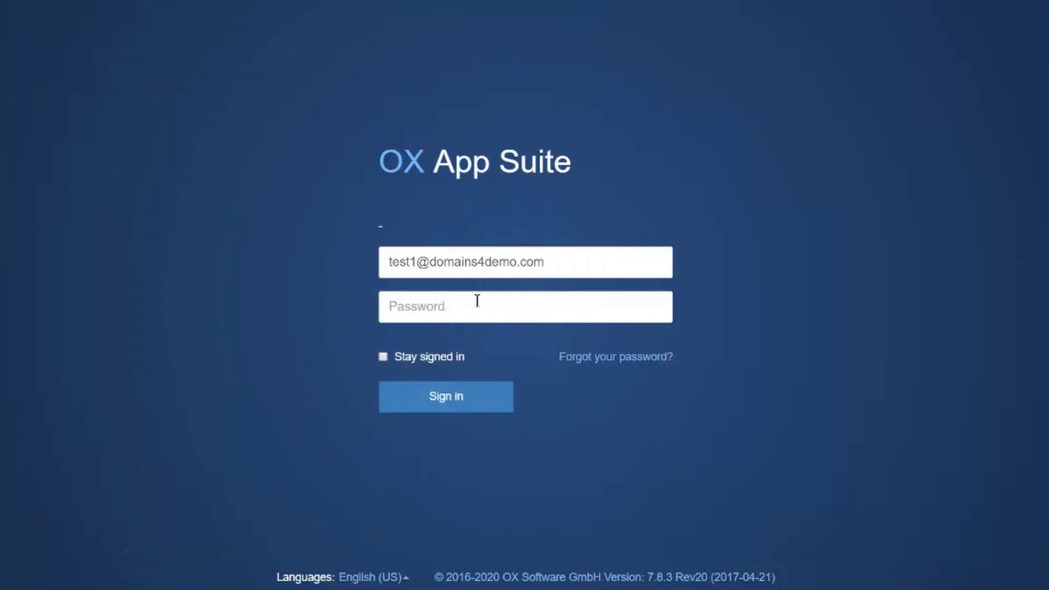
left_click(477, 304)
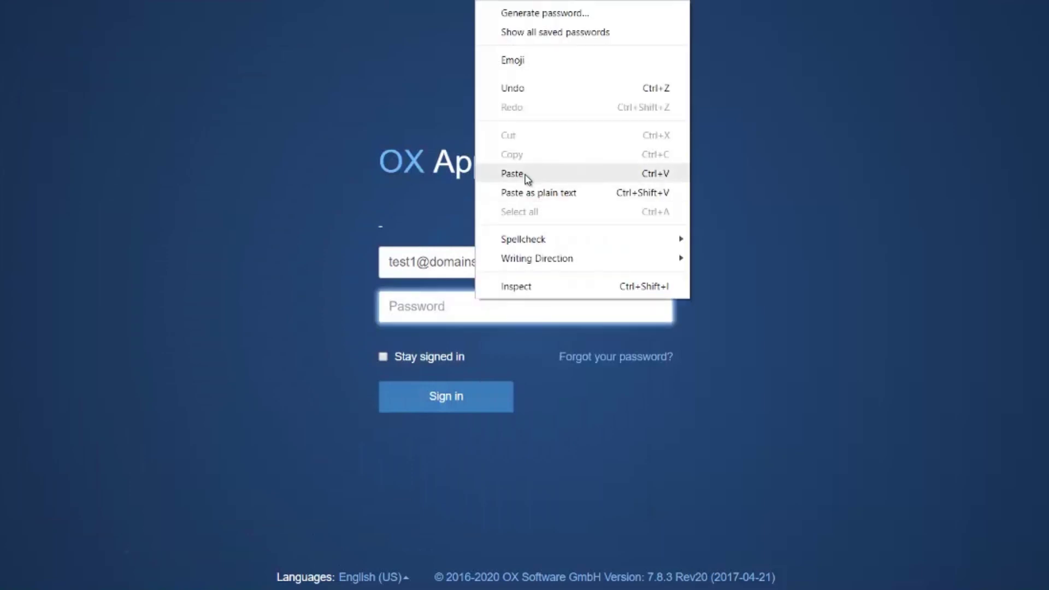
left_click(528, 174)
left_click(455, 394)
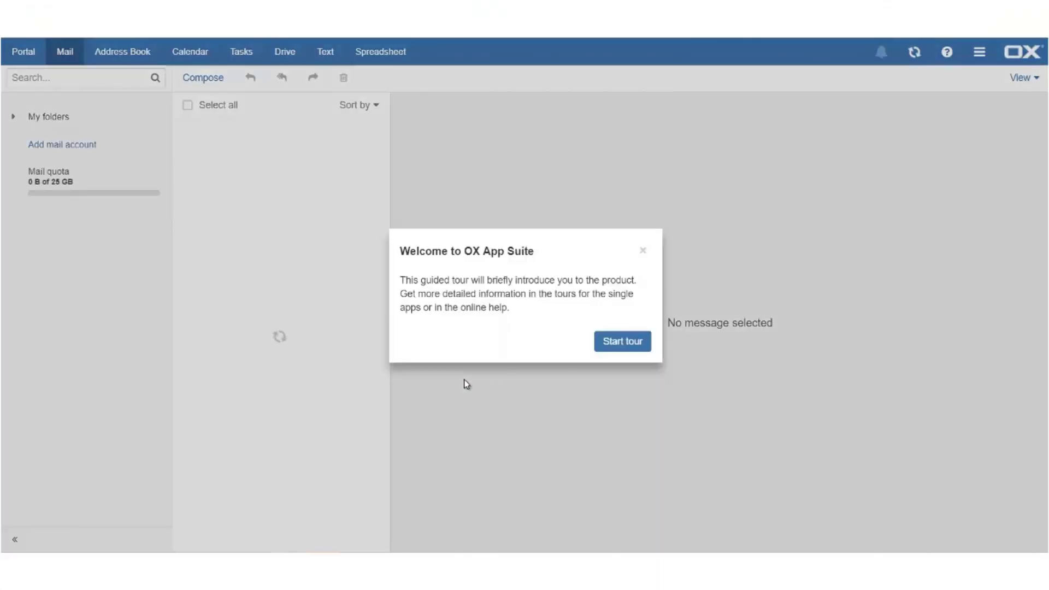
Dismiss the welcome tour and open Settings from the top-right menu
left_click(643, 250)
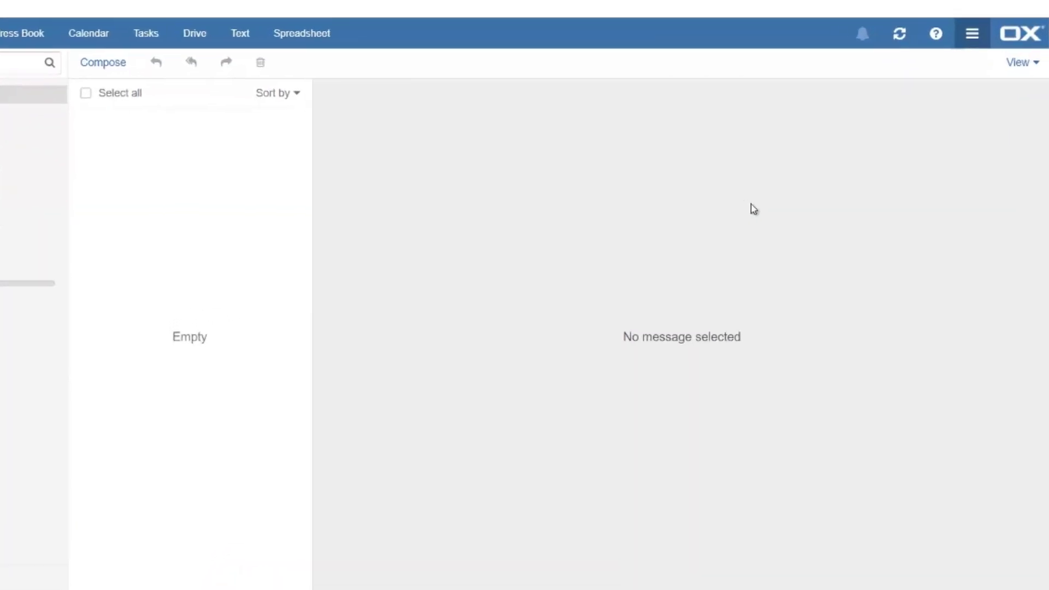
left_click(967, 21)
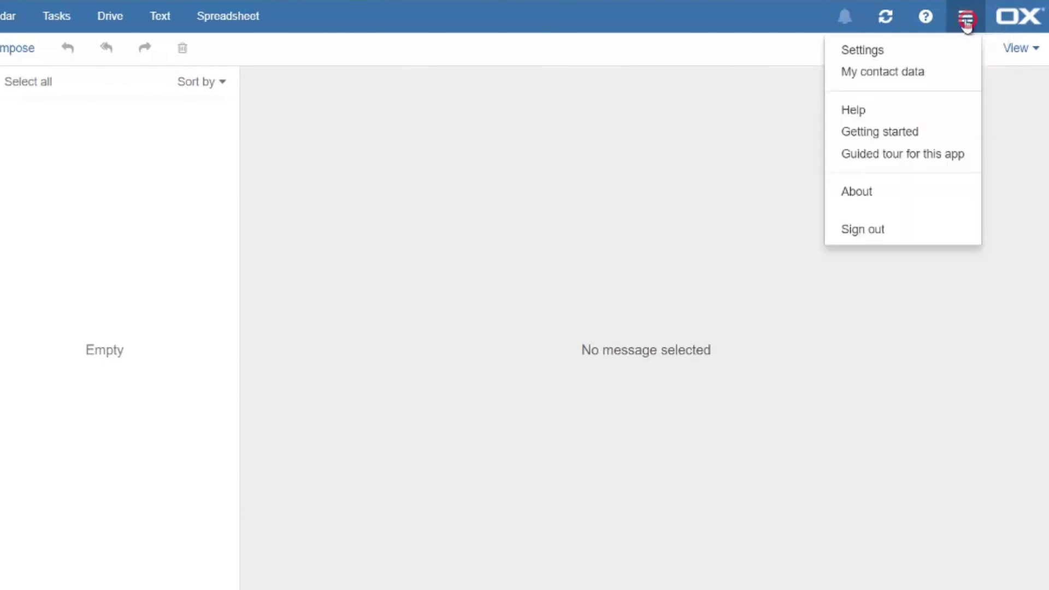
left_click(864, 50)
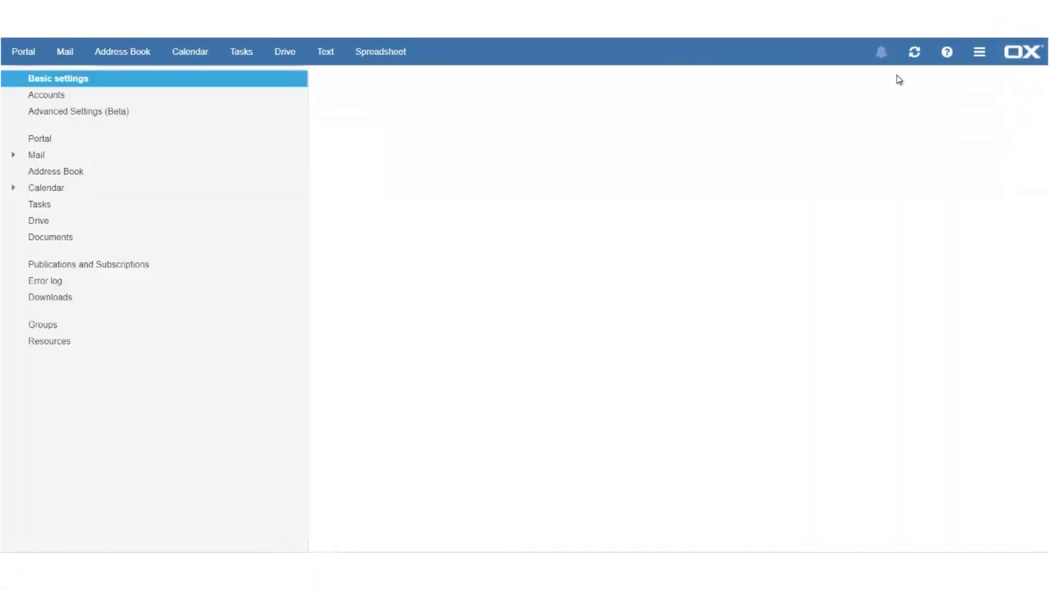
left_click(78, 113)
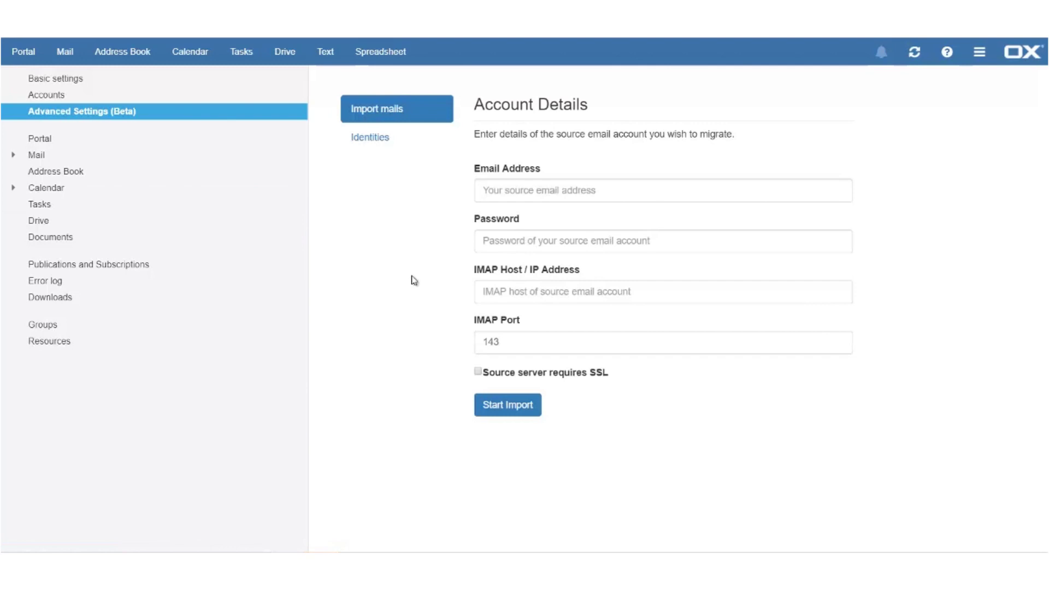
left_click(554, 199)
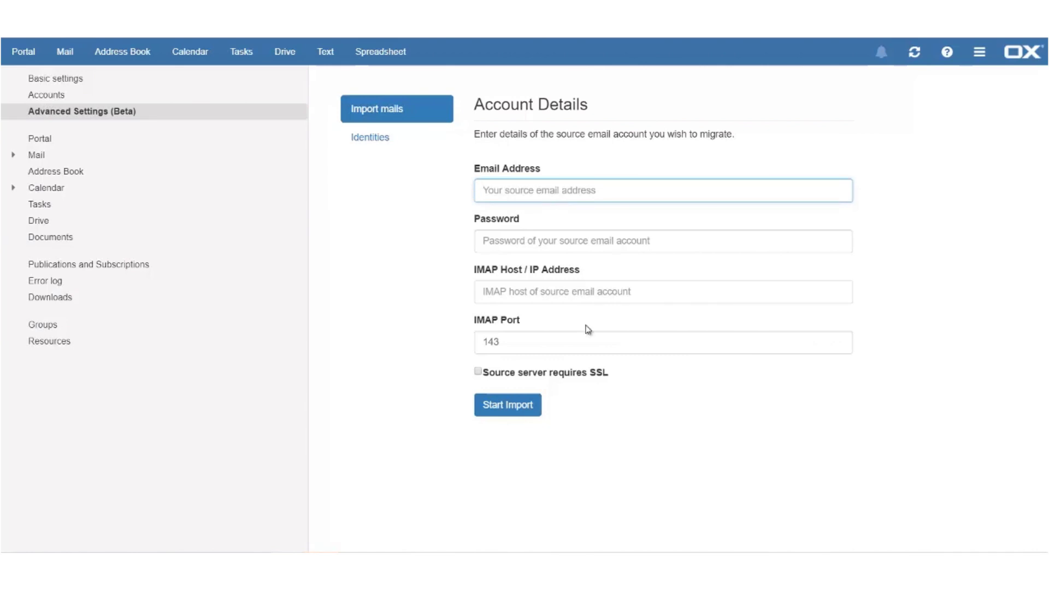
left_click(569, 296)
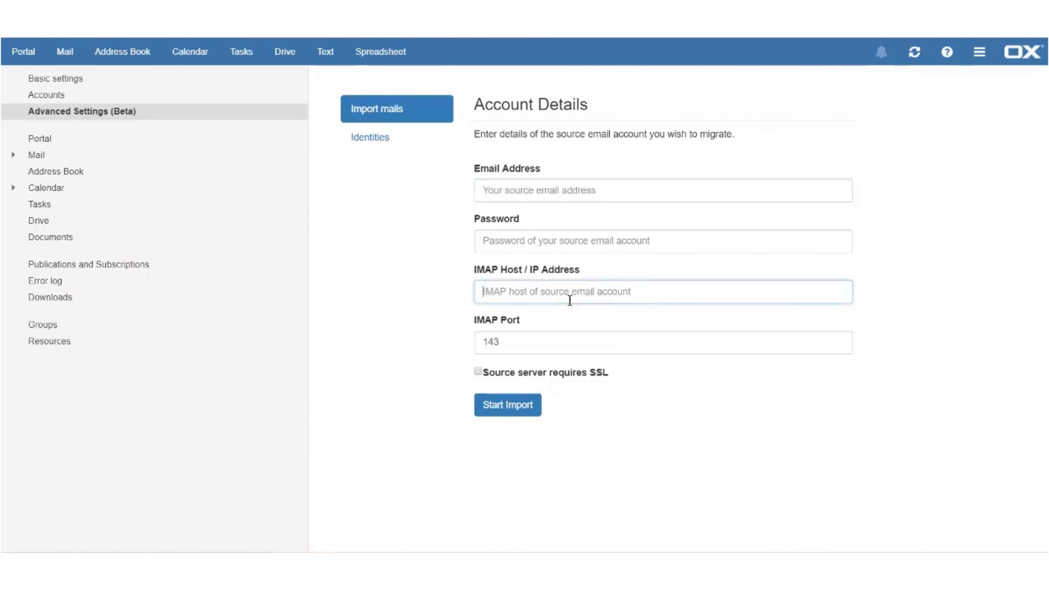
left_click(526, 190)
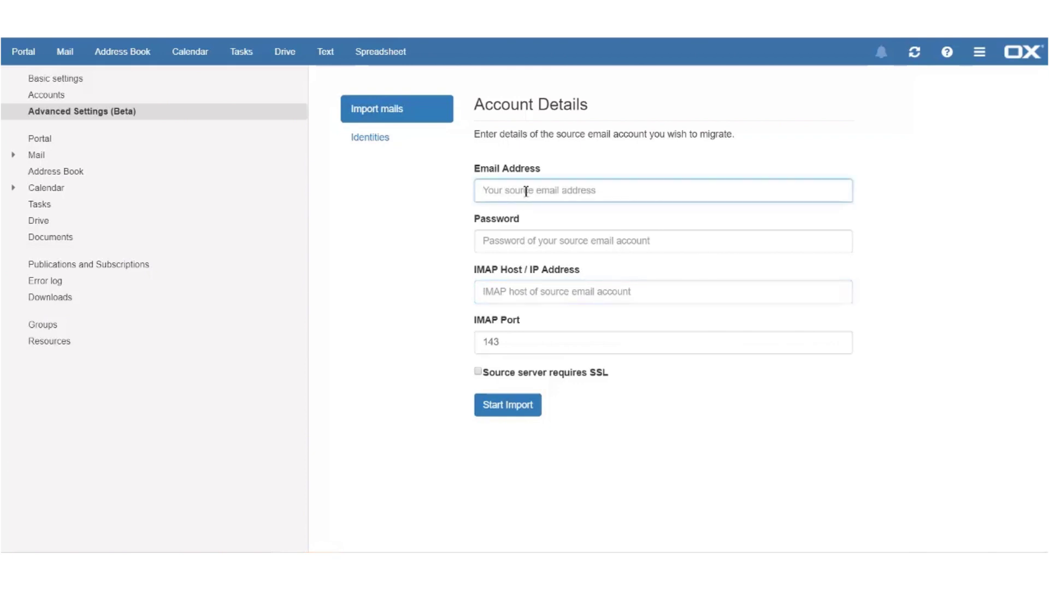
type("test1@")
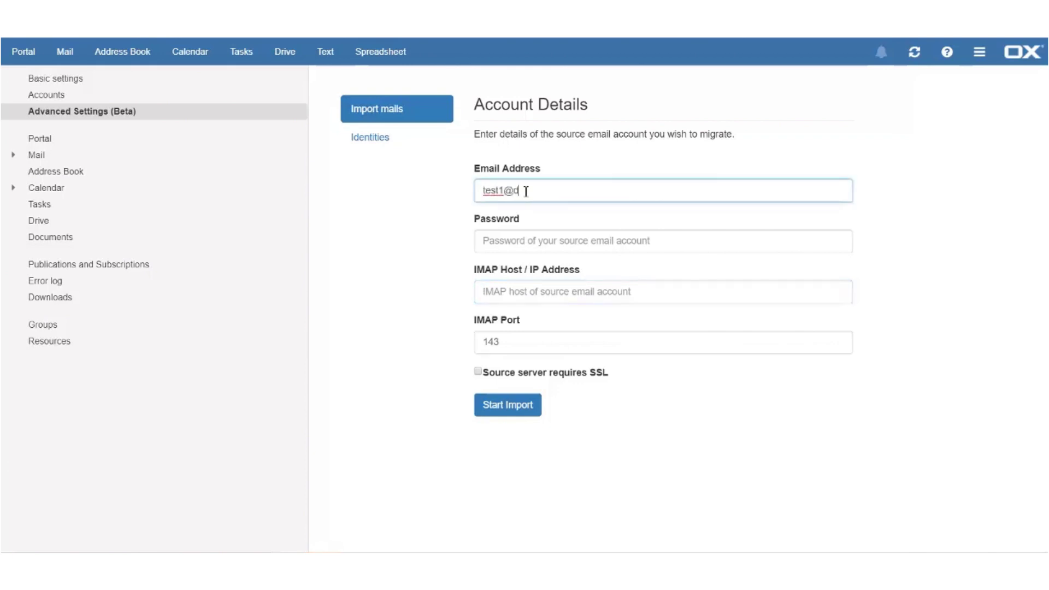
type("domAIN")
key("BackSpace")
key("BackSpace")
key("BackSpace")
key("BackSpace")
key("BackSpace")
key("BackSpace")
key("BackSpace")
key("BackSpace")
key("BackSpace")
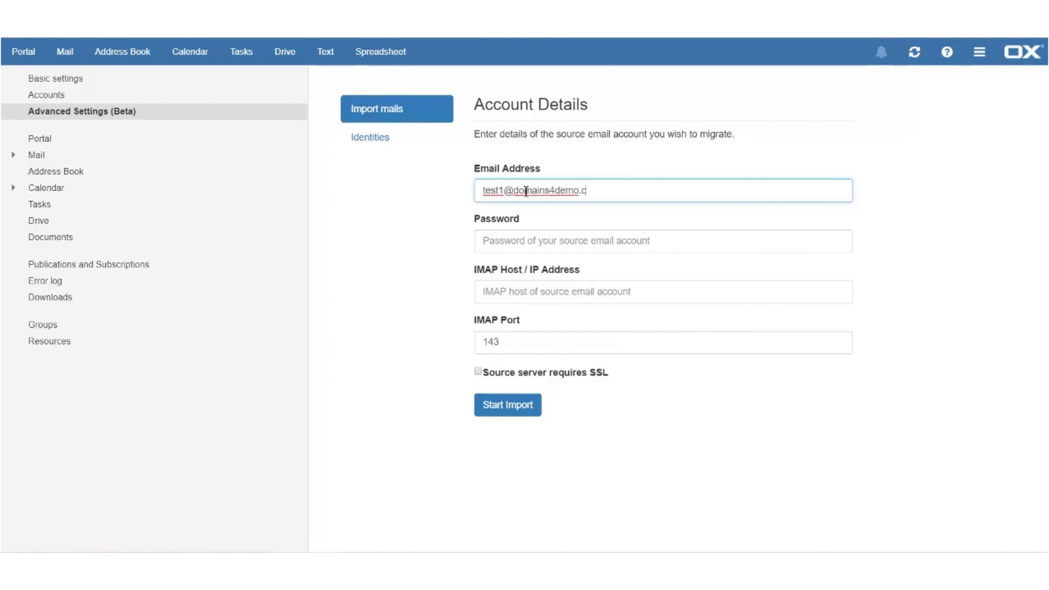
left_click(580, 240)
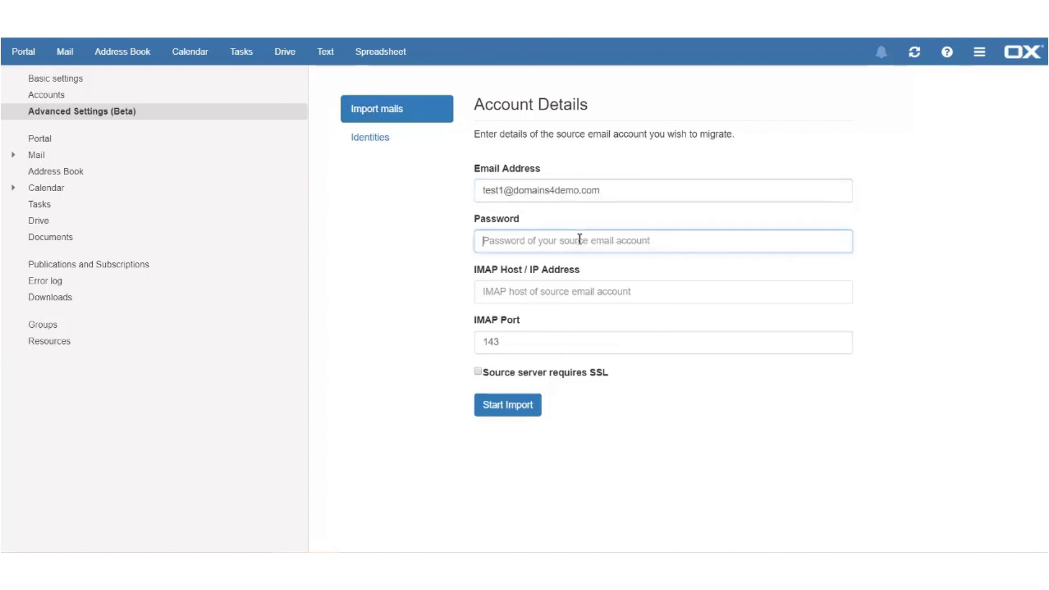
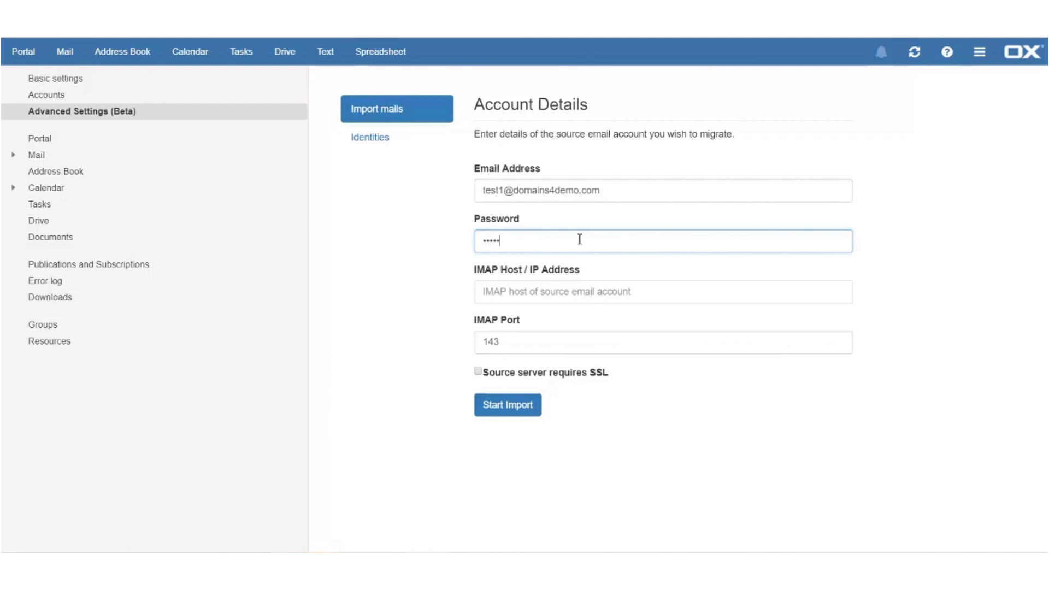
Enter IMAP host 208.91.198.88, keep port 143, and start the import
left_click(562, 295)
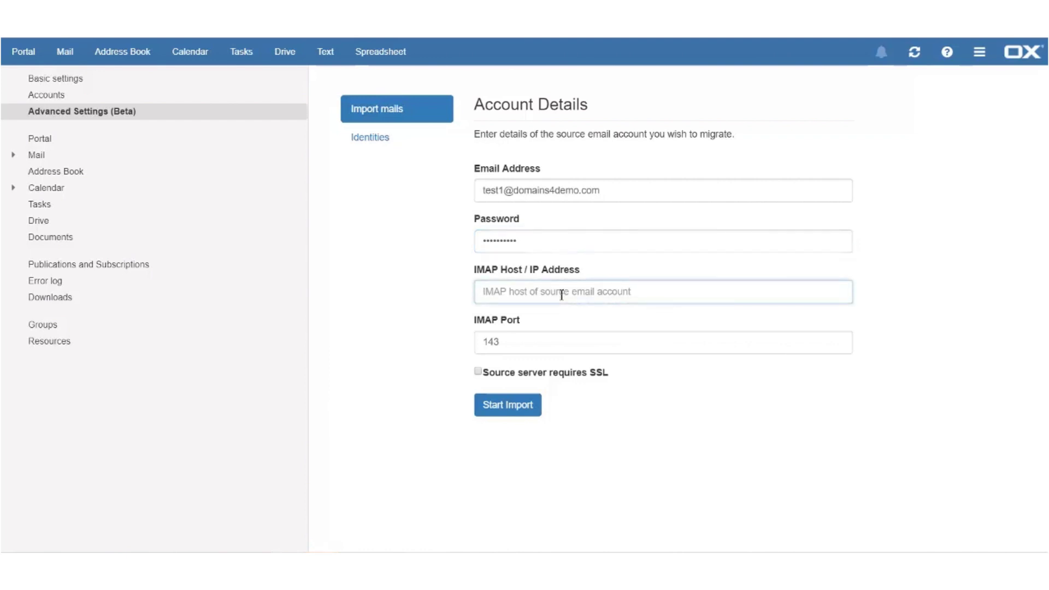
type("mail.")
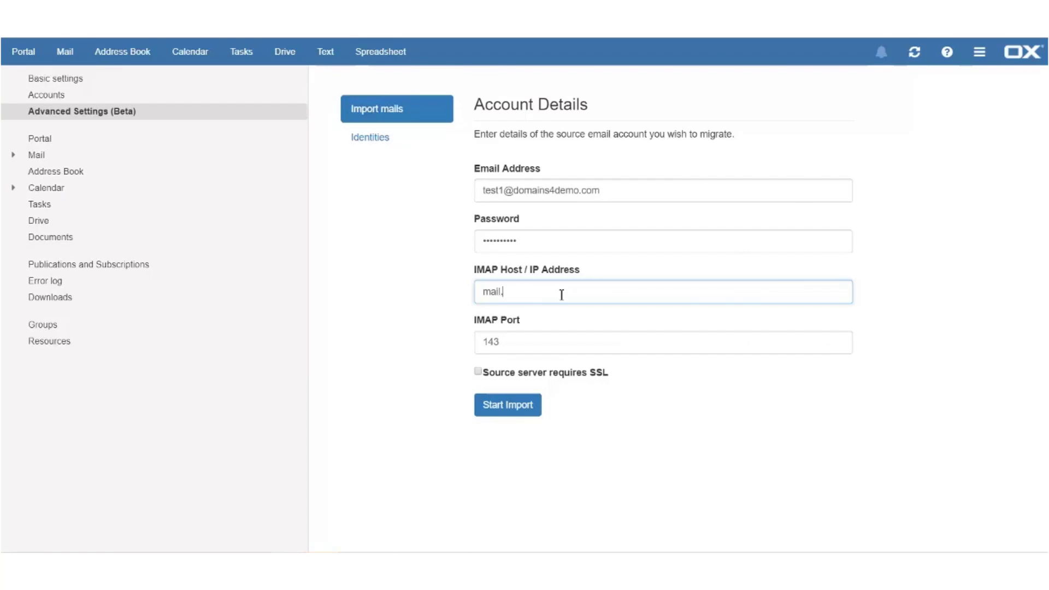
key("BackSpace")
key("BackSpace")
key("BackSpace")
key("BackSpace")
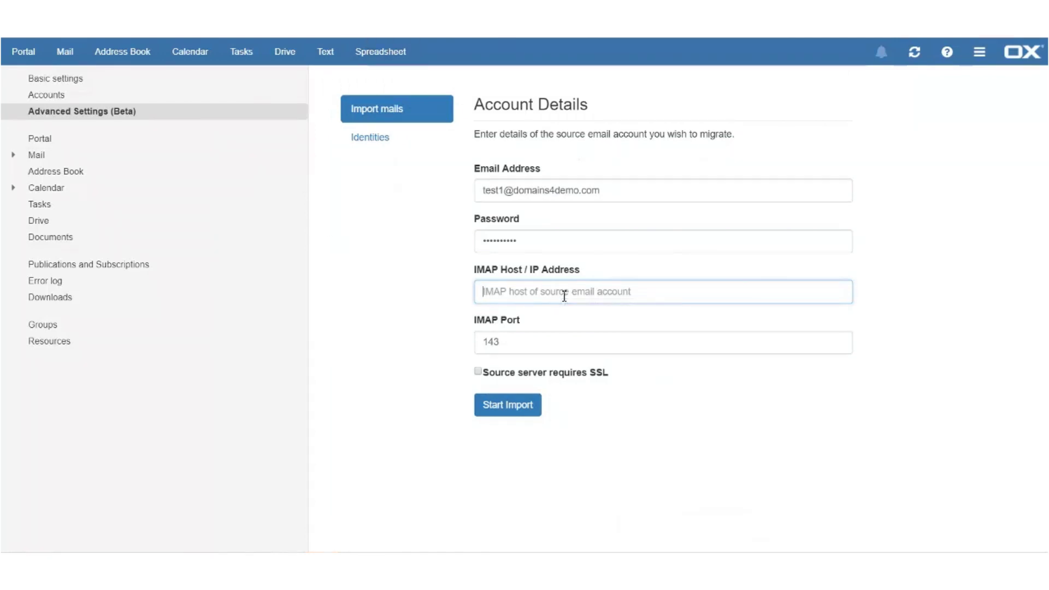
type("208.91.198.88")
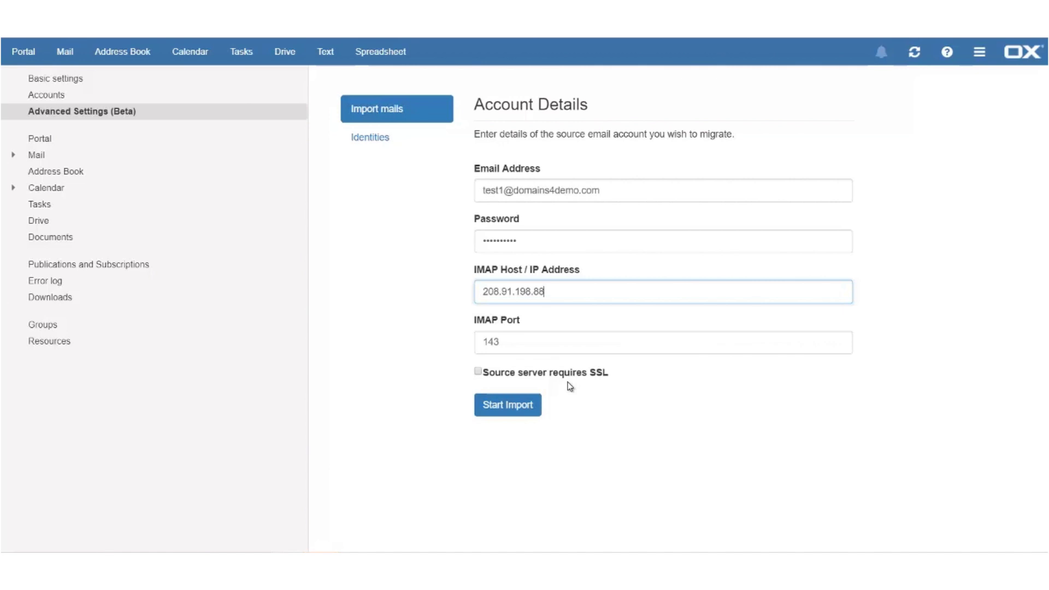
left_click(521, 406)
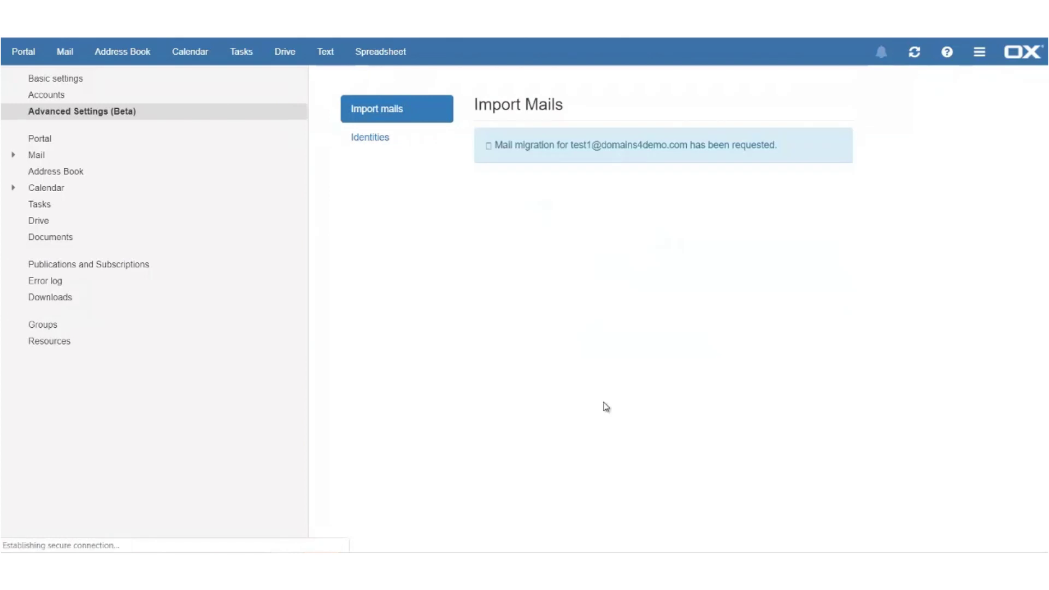